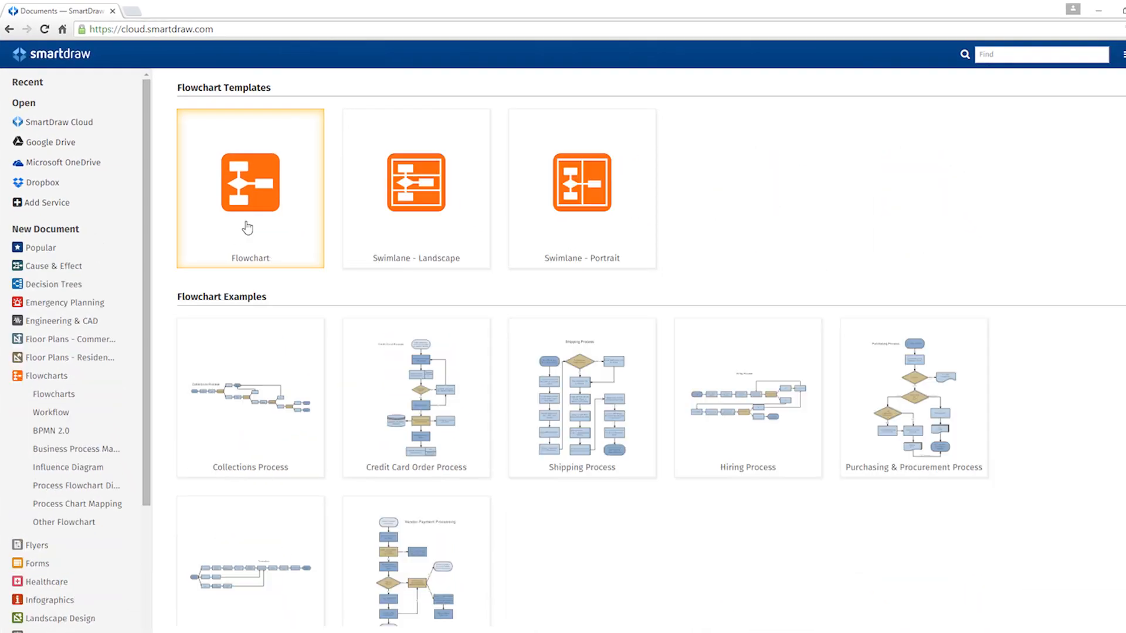
Step: Open the Collections Process example from the Flowchart Examples gallery as a new document
click(278, 345)
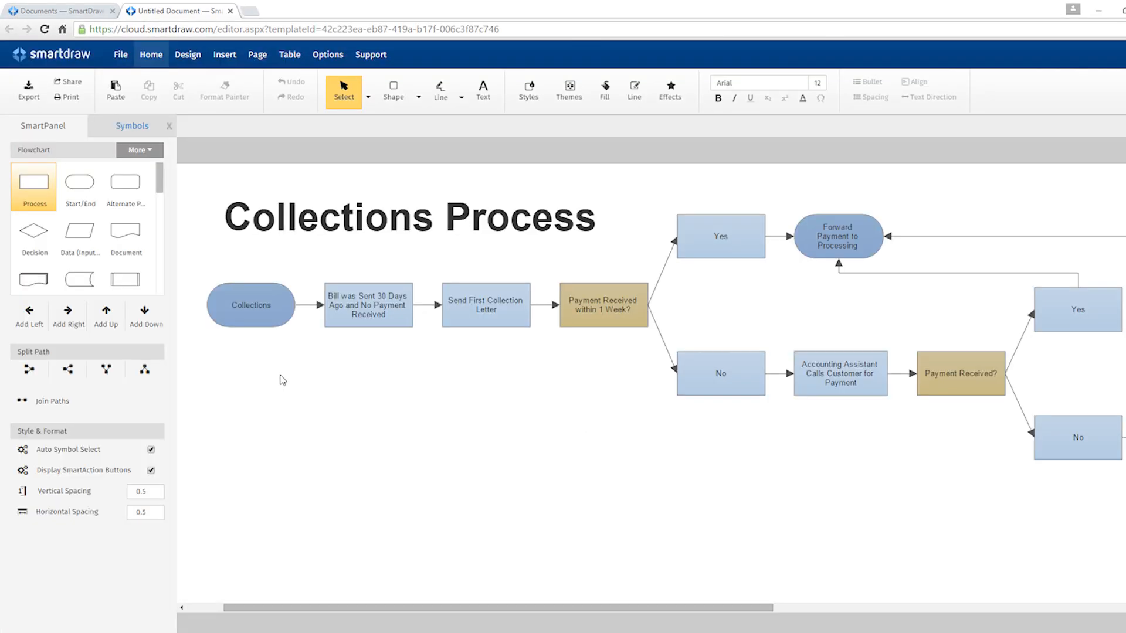
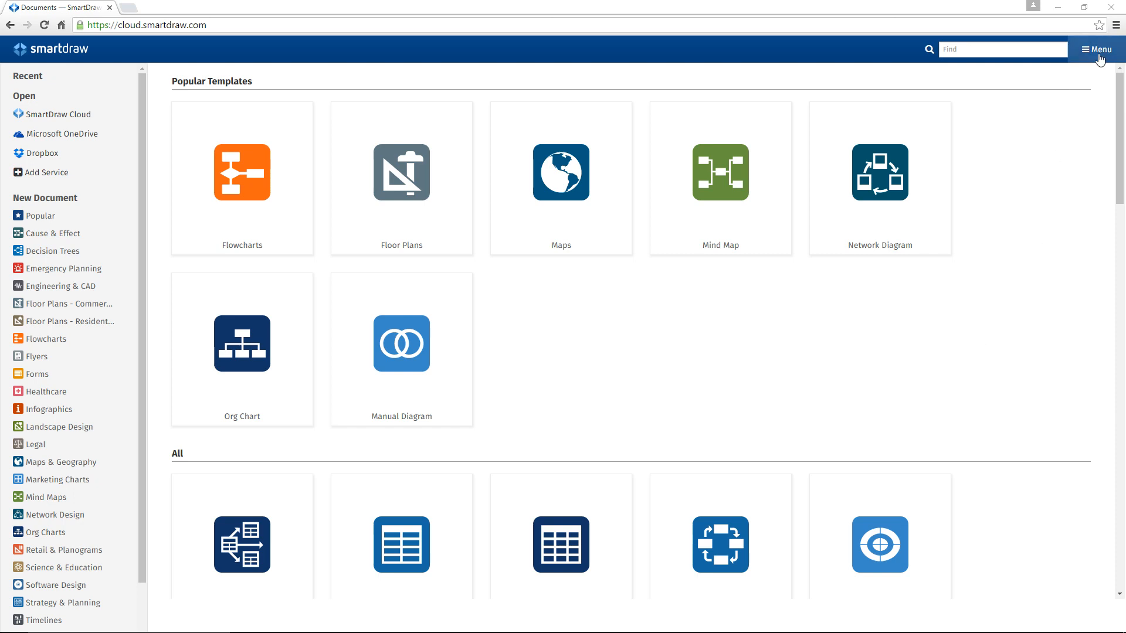
Step: Import the Sampson, Inc Visio file via Import Visio Document and Choose Files
click(1097, 49)
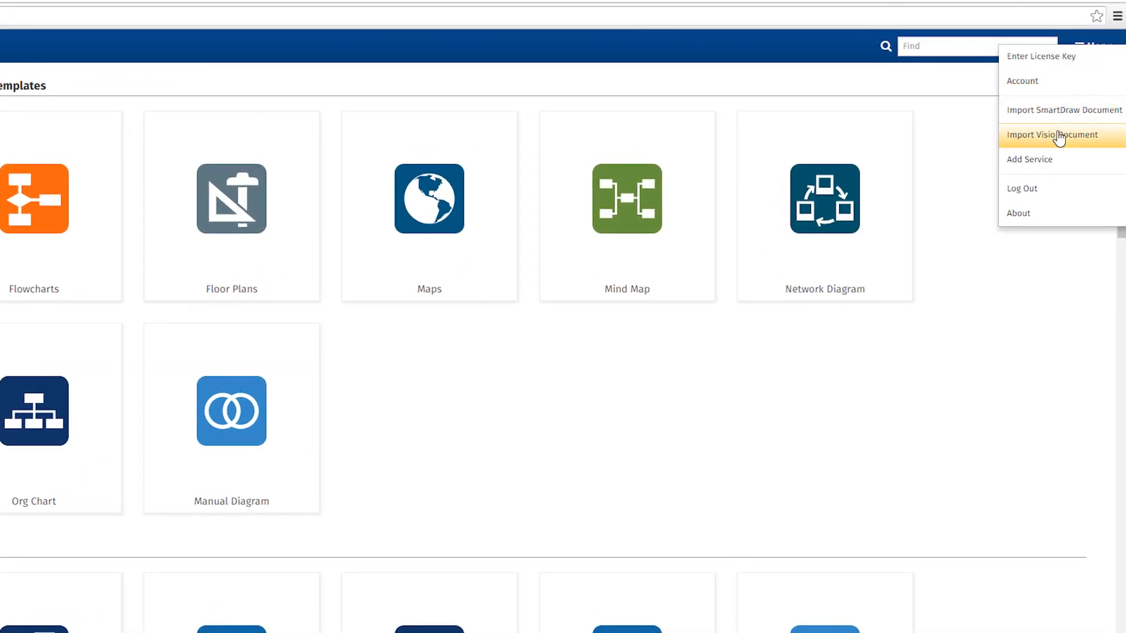
click(1052, 135)
click(452, 320)
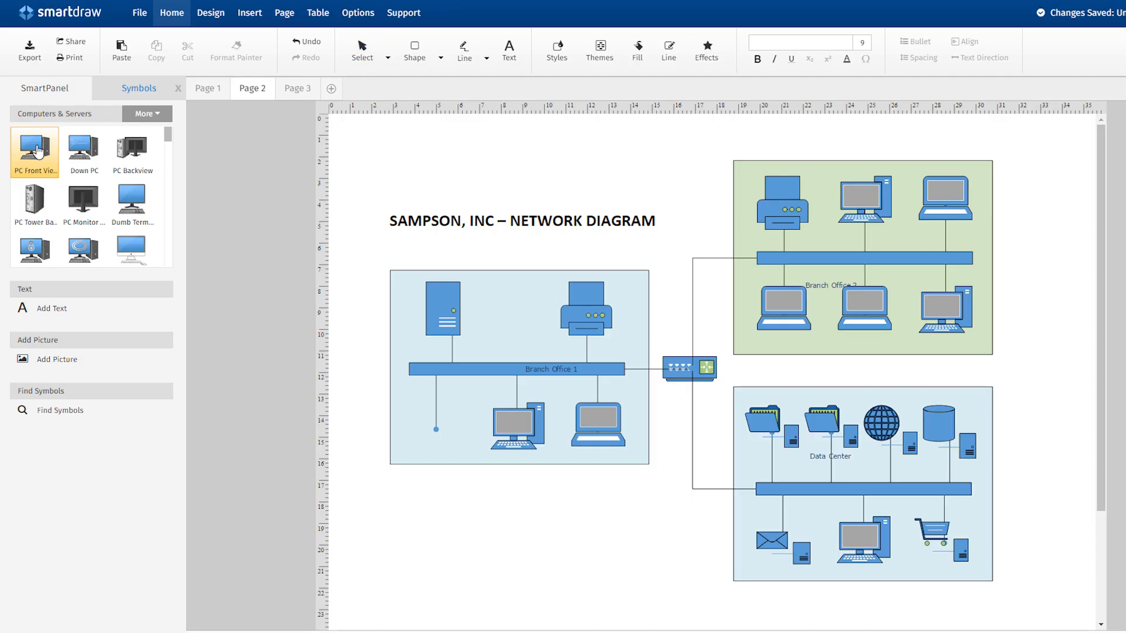
Step: Place a PC Front View in Branch Office 1, fill flowchart shapes dark teal, ungroup the table, export the ER diagram for Office
drag(398, 400, 436, 420)
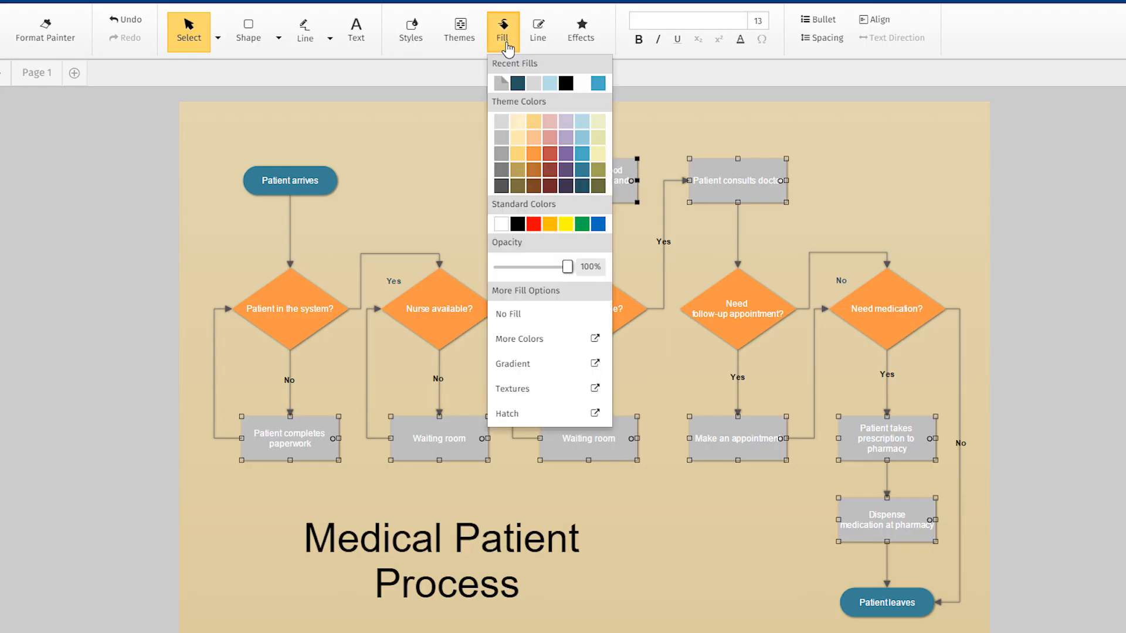
click(516, 84)
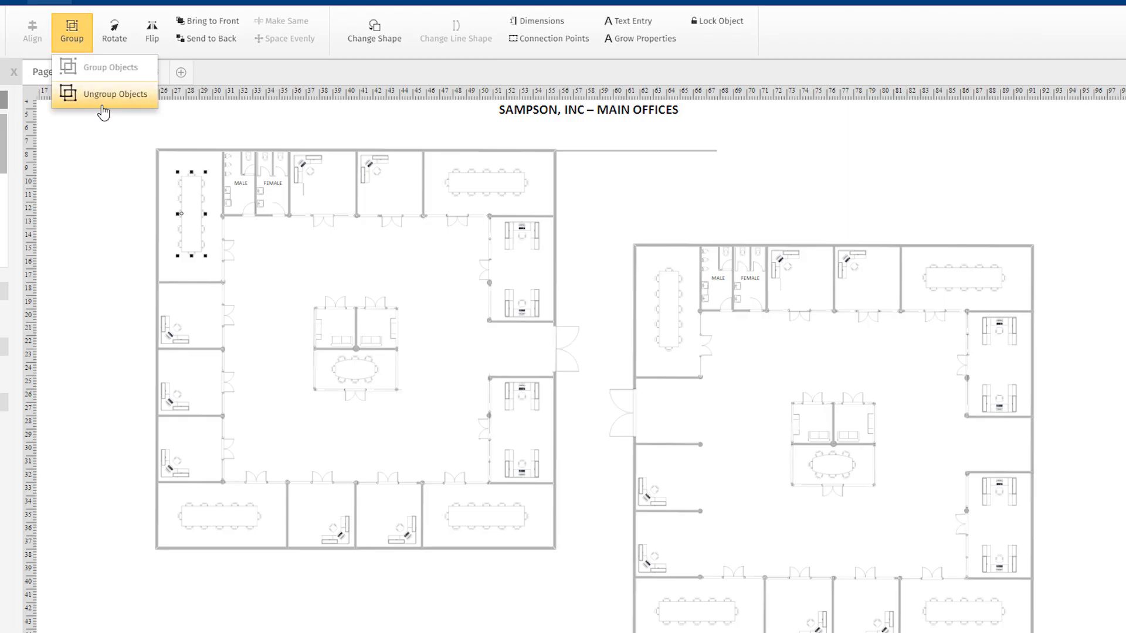
click(106, 94)
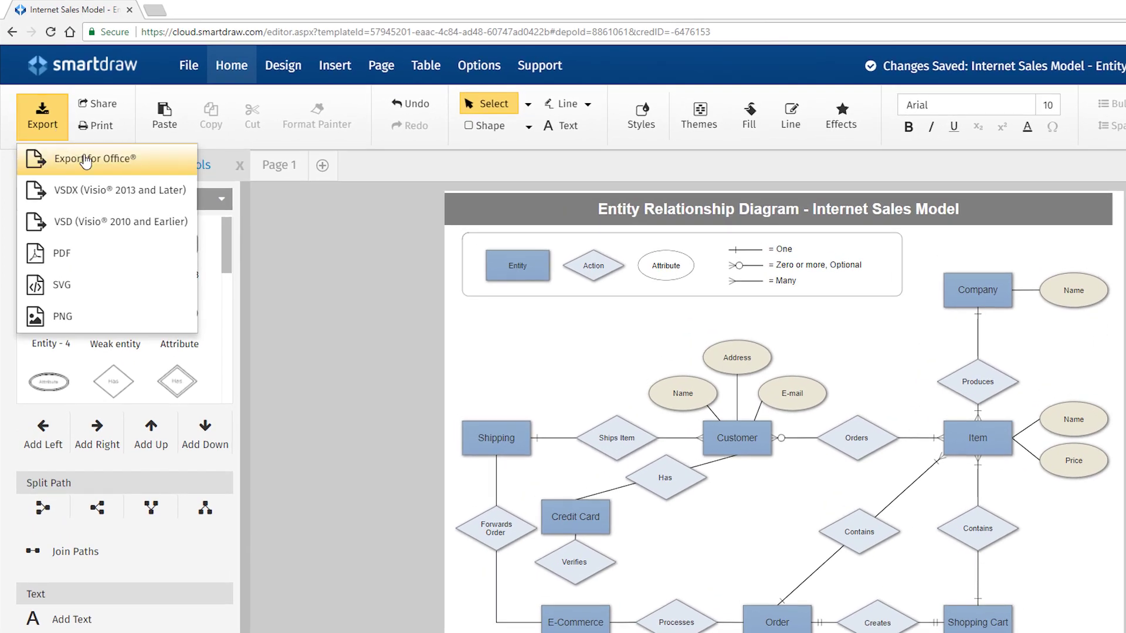
click(87, 160)
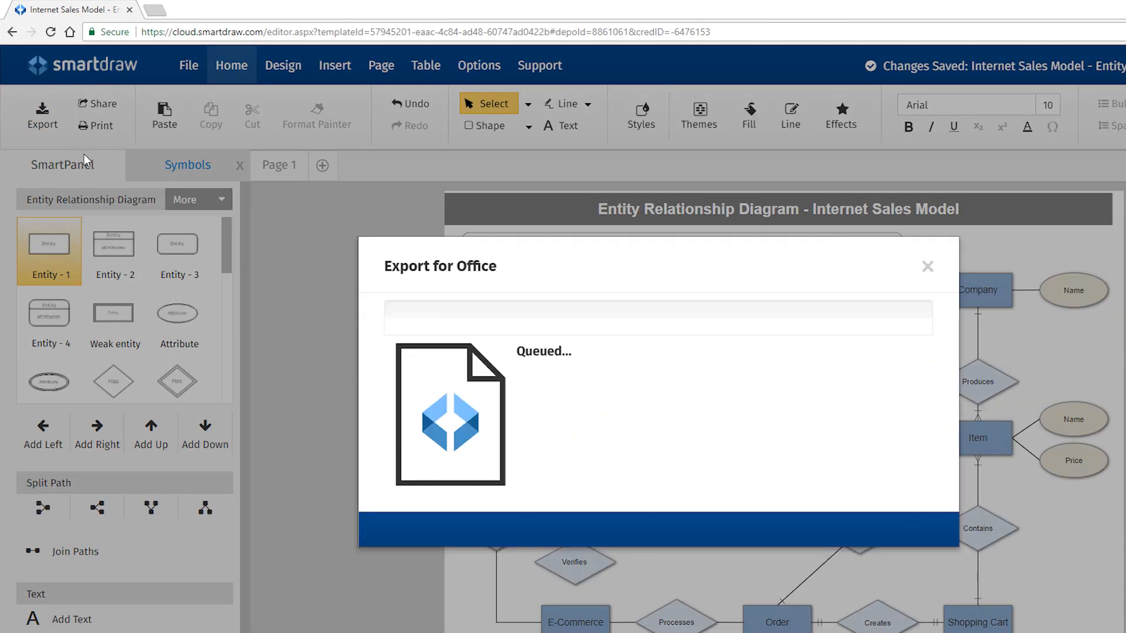